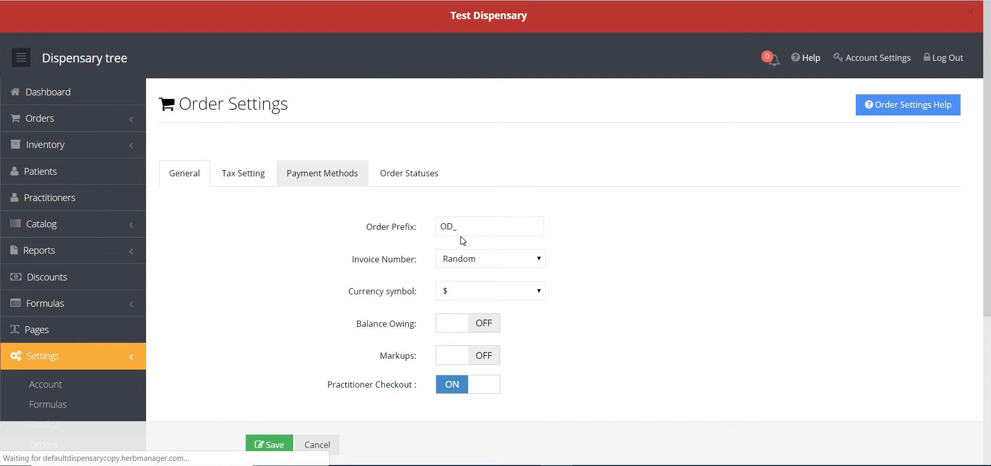
Open the Authorize.Net configuration among the payment methods, examine its credential, pre-authorize and activation settings, and return to the list without saving
{"action": "scroll", "coordinate": [459, 247], "scroll_direction": "down", "scroll_amount": 3}
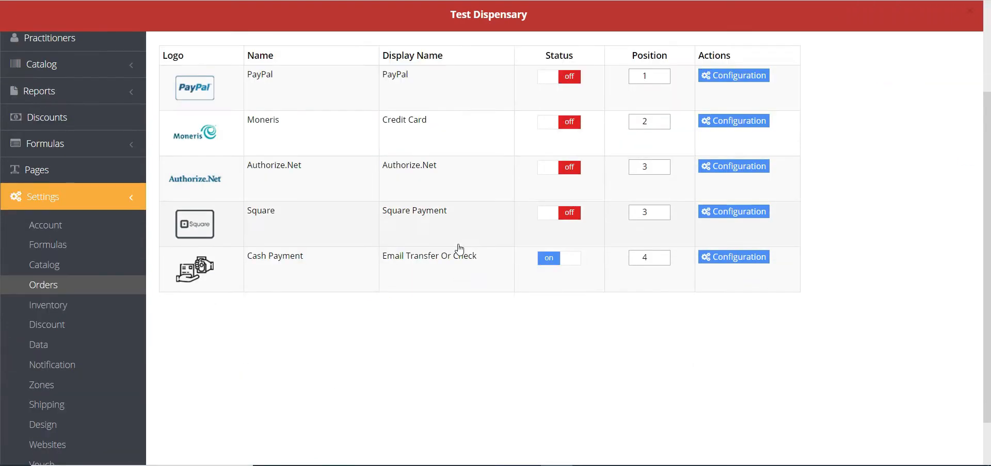
{"action": "scroll", "coordinate": [457, 247], "scroll_direction": "up", "scroll_amount": 1}
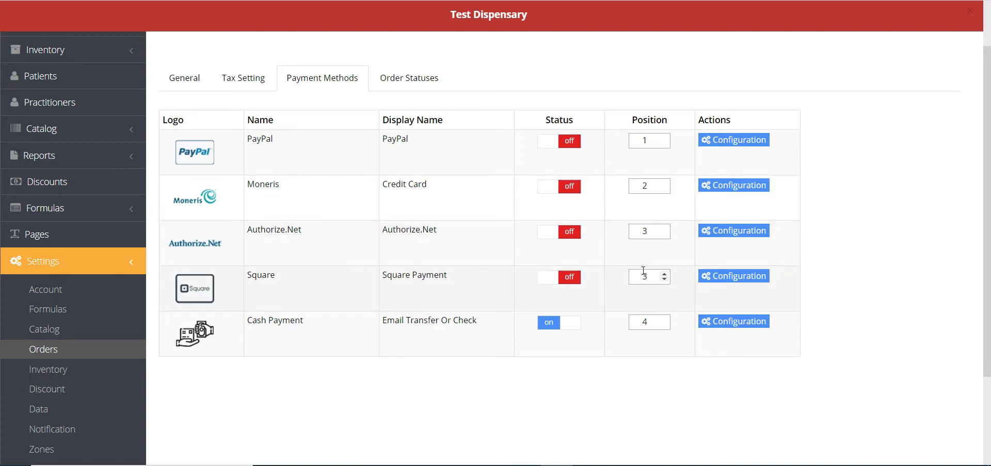
{"action": "left_click", "coordinate": [730, 234]}
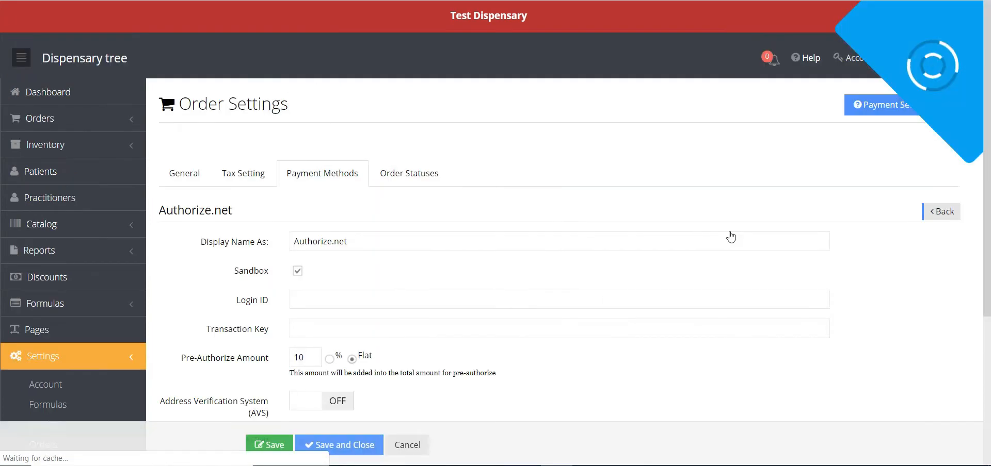
{"action": "scroll", "coordinate": [407, 219], "scroll_direction": "down", "scroll_amount": 3}
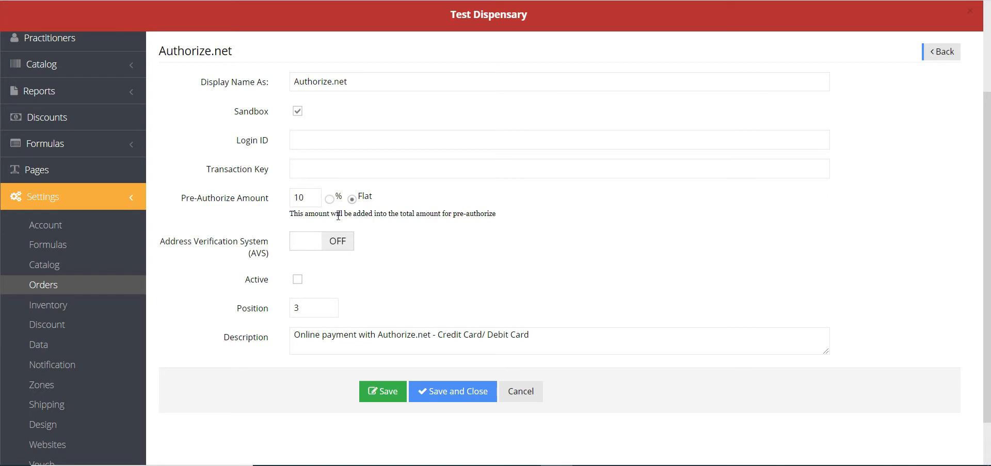
{"action": "left_click", "coordinate": [295, 282]}
{"action": "left_click", "coordinate": [942, 51]}
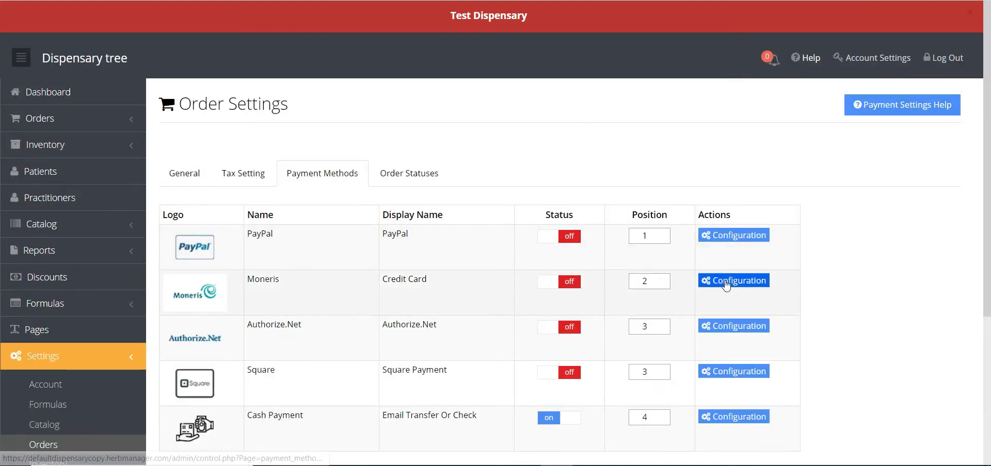
Open the configuration of the Moneris payment method
{"action": "left_click", "coordinate": [727, 282]}
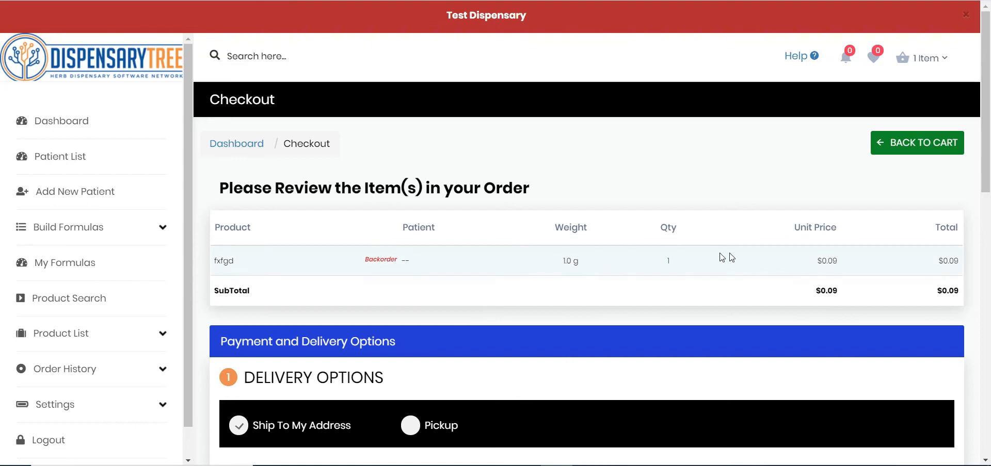
Choose Pickup as the delivery option on the practitioner checkout page and go to the saved credit card payment method
{"action": "scroll", "coordinate": [681, 290], "scroll_direction": "down", "scroll_amount": 3}
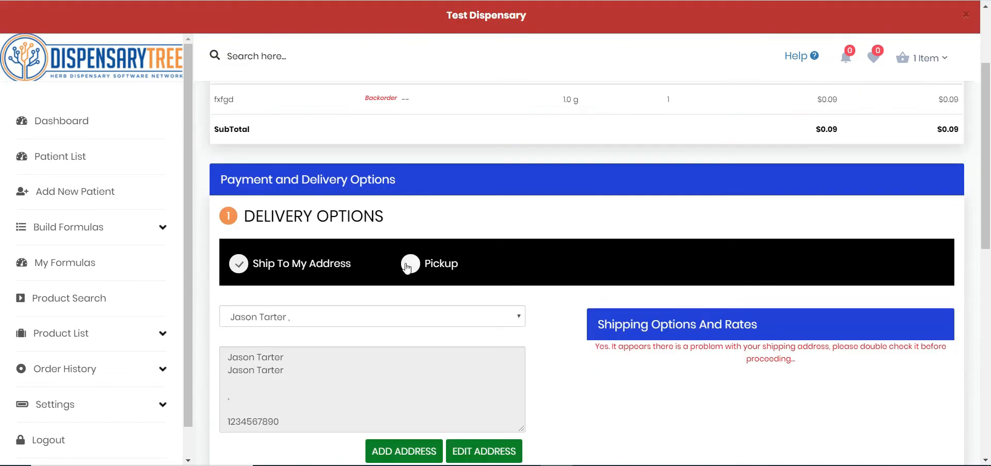
{"action": "left_click", "coordinate": [449, 300]}
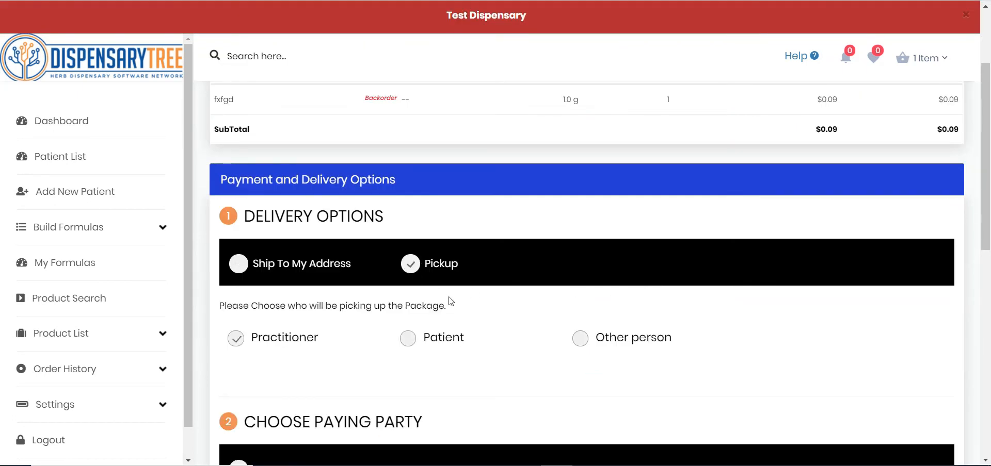
{"action": "scroll", "coordinate": [458, 287], "scroll_direction": "down", "scroll_amount": 6}
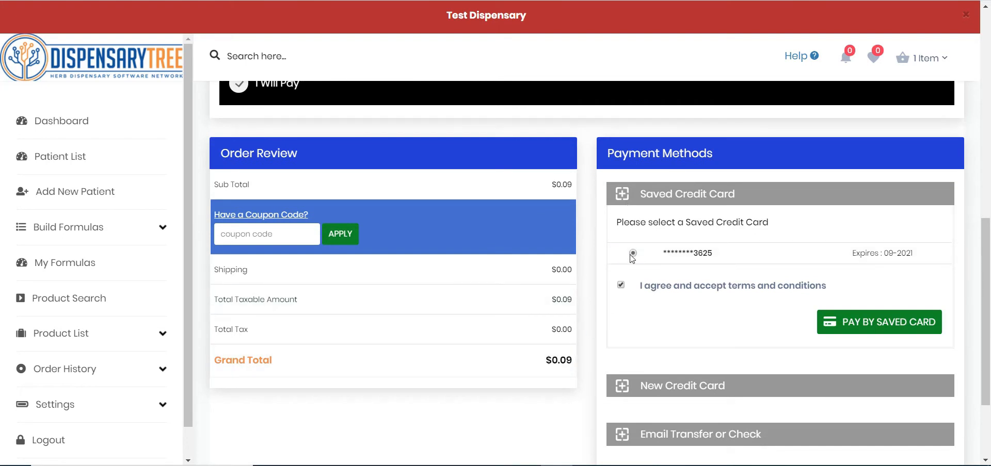
{"action": "scroll", "coordinate": [650, 279], "scroll_direction": "down", "scroll_amount": 1}
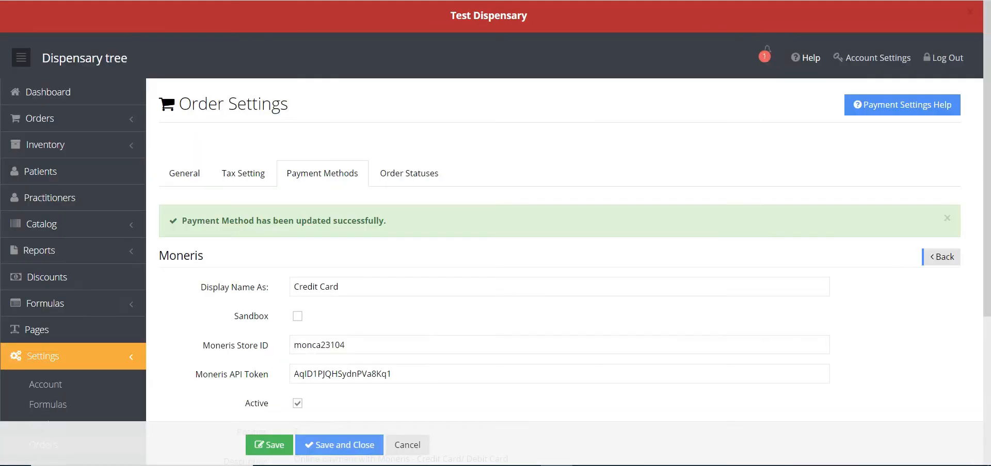
Open the preauthorized order dated 01/04/2020 from the active orders list in the dispensary admin
{"action": "left_click", "coordinate": [72, 122]}
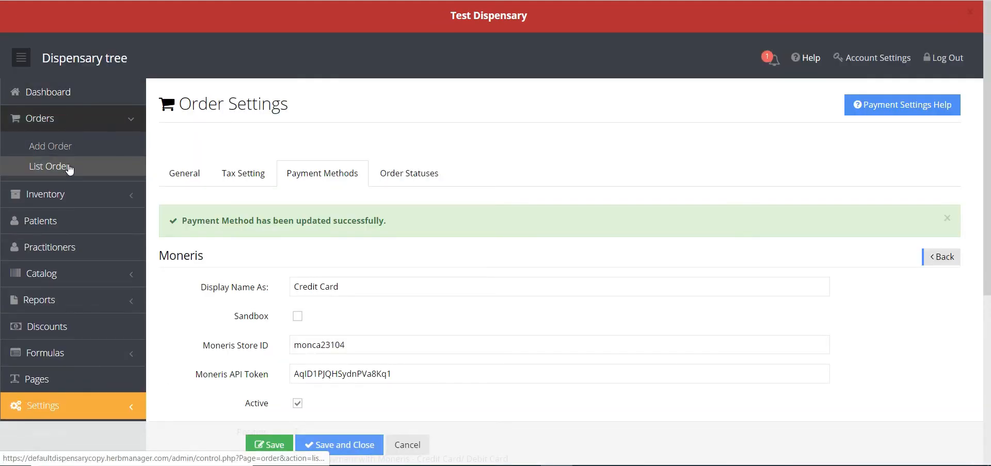
{"action": "left_click", "coordinate": [73, 166]}
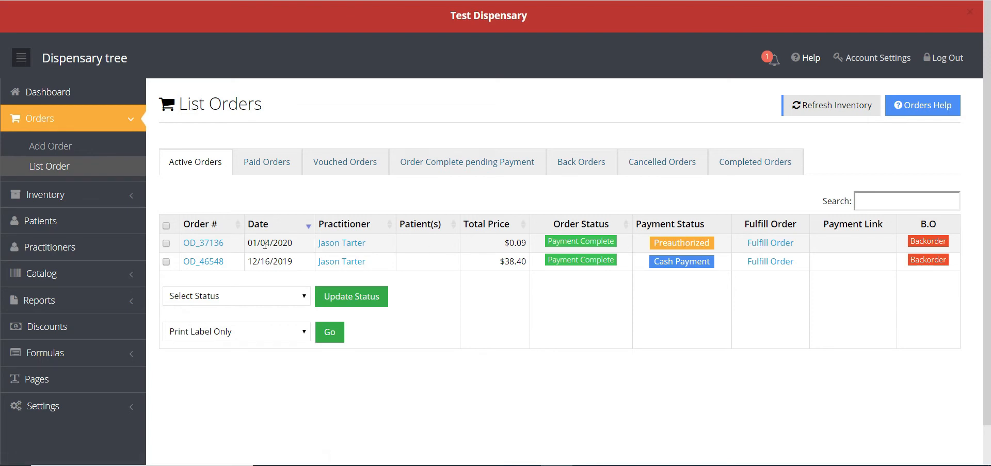
{"action": "left_click", "coordinate": [324, 237]}
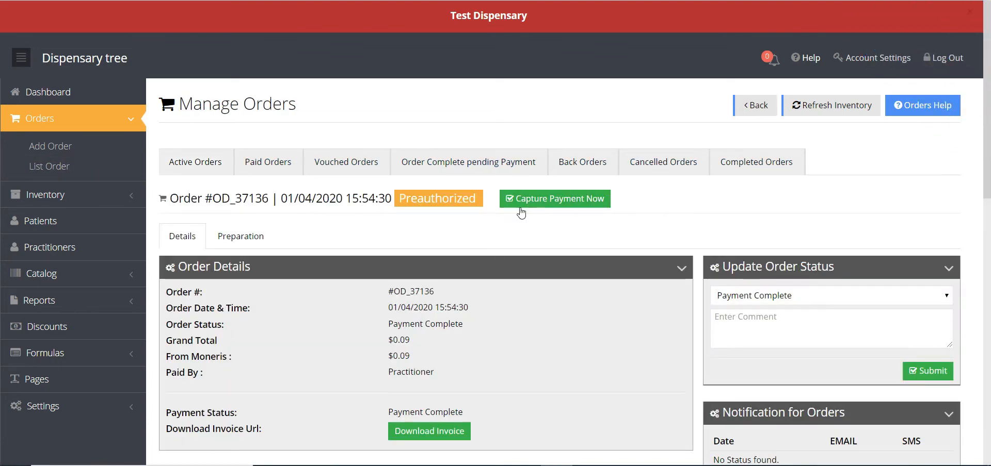
Examine the order's delivery options, payment totals and capture payment section
{"action": "scroll", "coordinate": [463, 227], "scroll_direction": "down", "scroll_amount": 8}
{"action": "scroll", "coordinate": [416, 216], "scroll_direction": "down", "scroll_amount": 4}
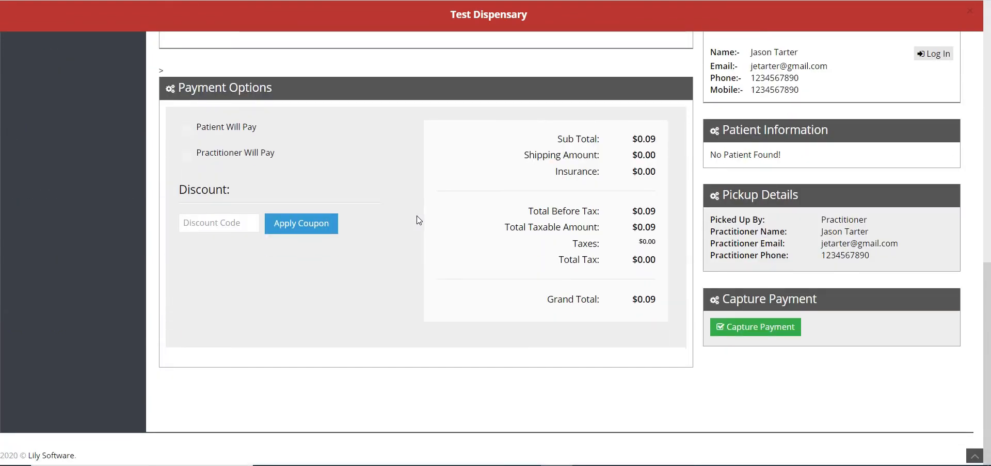
{"action": "scroll", "coordinate": [520, 213], "scroll_direction": "up", "scroll_amount": 10}
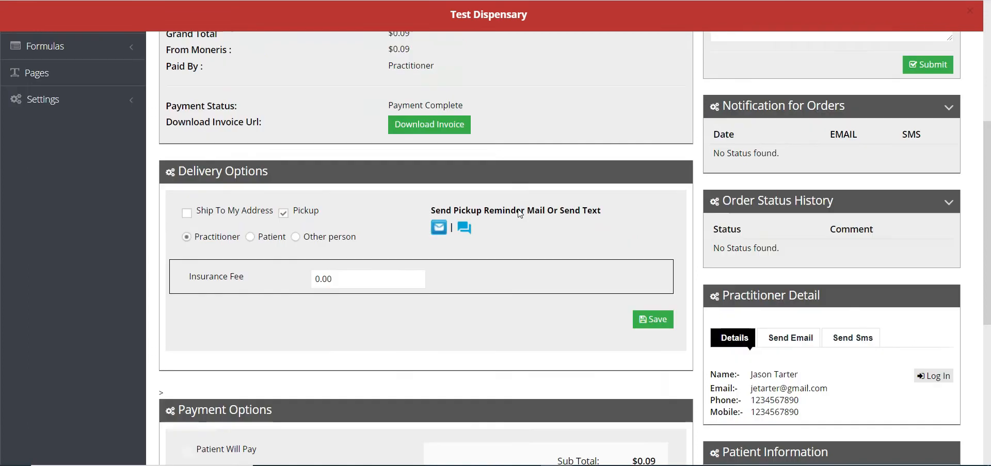
{"action": "scroll", "coordinate": [547, 212], "scroll_direction": "down", "scroll_amount": 10}
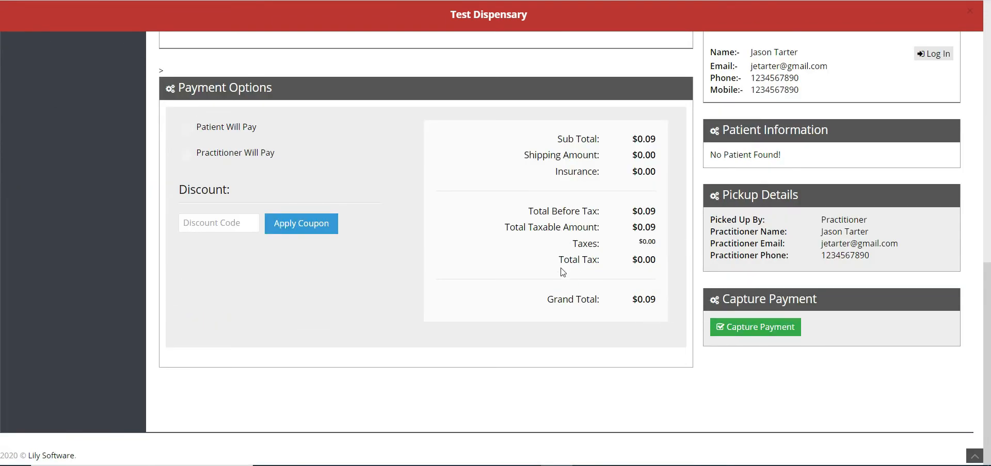
{"action": "scroll", "coordinate": [541, 258], "scroll_direction": "up", "scroll_amount": 6}
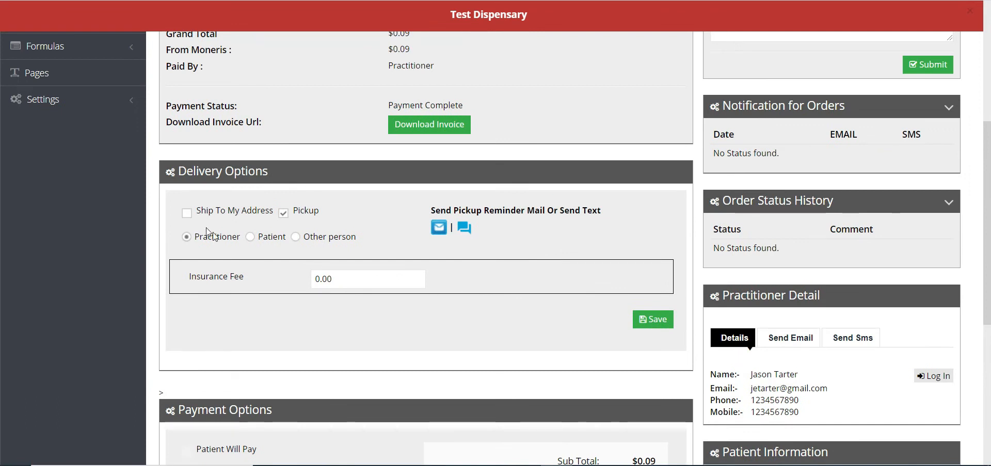
Try Ship To My Address as the order's delivery option, check its shipping fields, and switch back to Pickup
{"action": "left_click", "coordinate": [186, 213]}
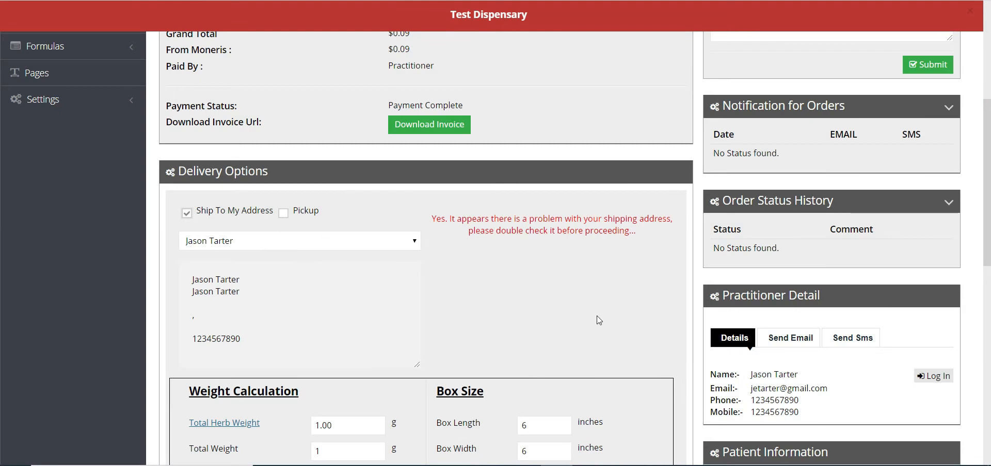
{"action": "scroll", "coordinate": [579, 269], "scroll_direction": "down", "scroll_amount": 1}
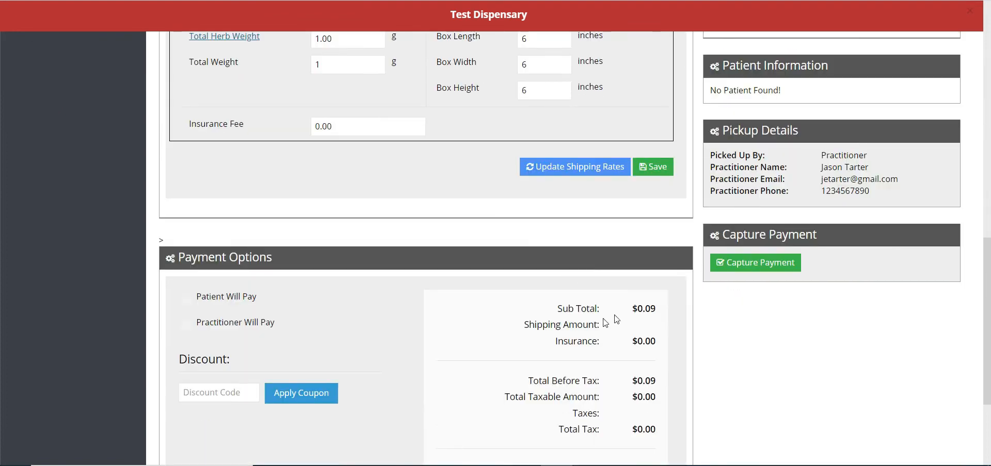
{"action": "scroll", "coordinate": [593, 261], "scroll_direction": "up", "scroll_amount": 12}
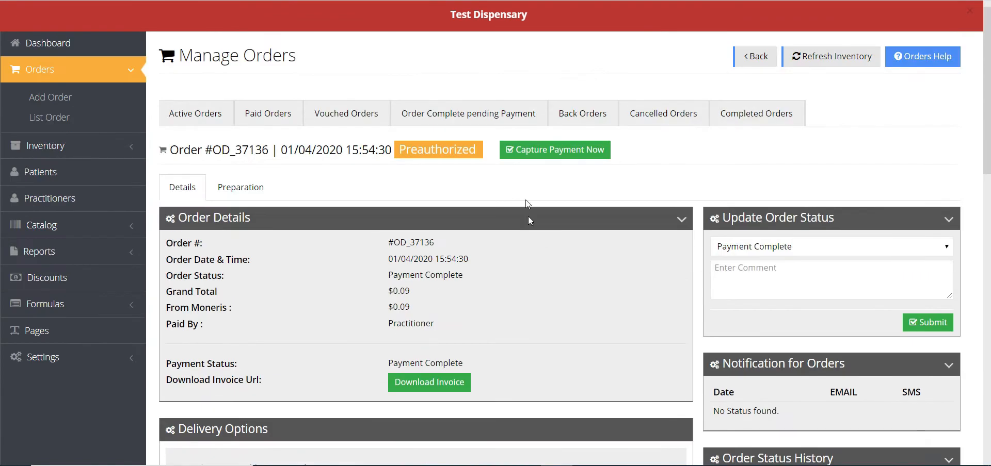
{"action": "scroll", "coordinate": [526, 222], "scroll_direction": "down", "scroll_amount": 6}
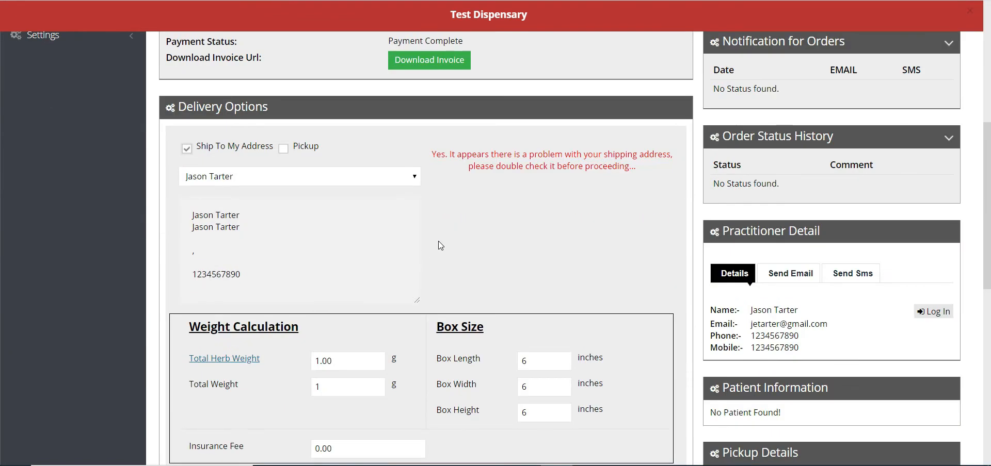
{"action": "scroll", "coordinate": [439, 237], "scroll_direction": "up", "scroll_amount": 3}
{"action": "scroll", "coordinate": [330, 263], "scroll_direction": "down", "scroll_amount": 3}
{"action": "left_click", "coordinate": [284, 150]}
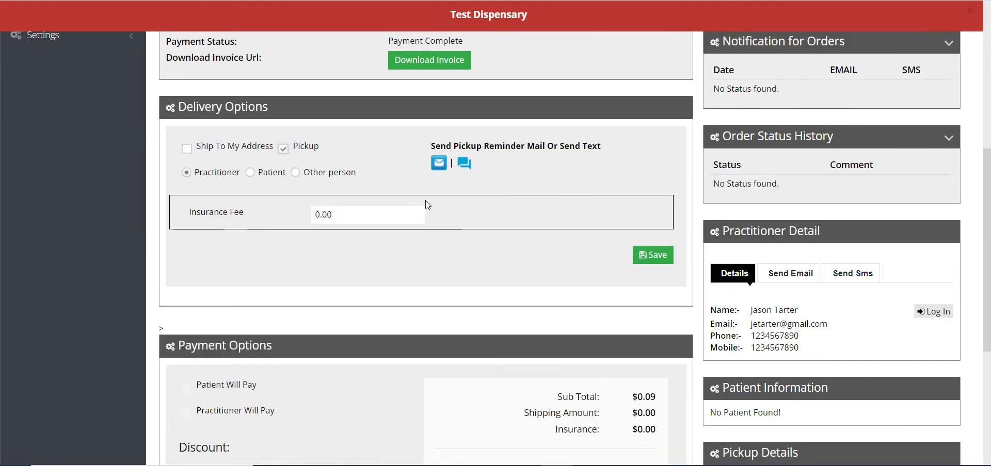
{"action": "scroll", "coordinate": [519, 240], "scroll_direction": "up", "scroll_amount": 6}
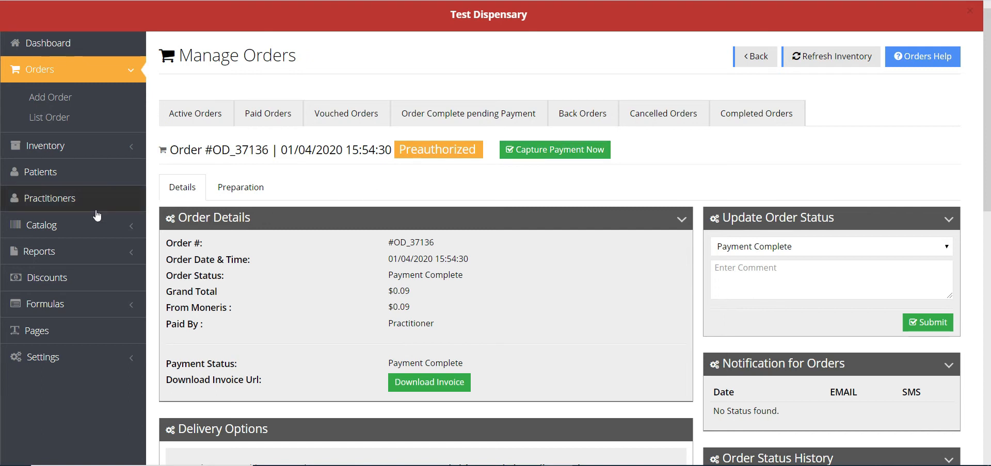
Open the payment methods list in the order settings
{"action": "left_click", "coordinate": [56, 357]}
{"action": "scroll", "coordinate": [59, 355], "scroll_direction": "down", "scroll_amount": 2}
{"action": "scroll", "coordinate": [59, 355], "scroll_direction": "down", "scroll_amount": 3}
{"action": "left_click", "coordinate": [48, 237]}
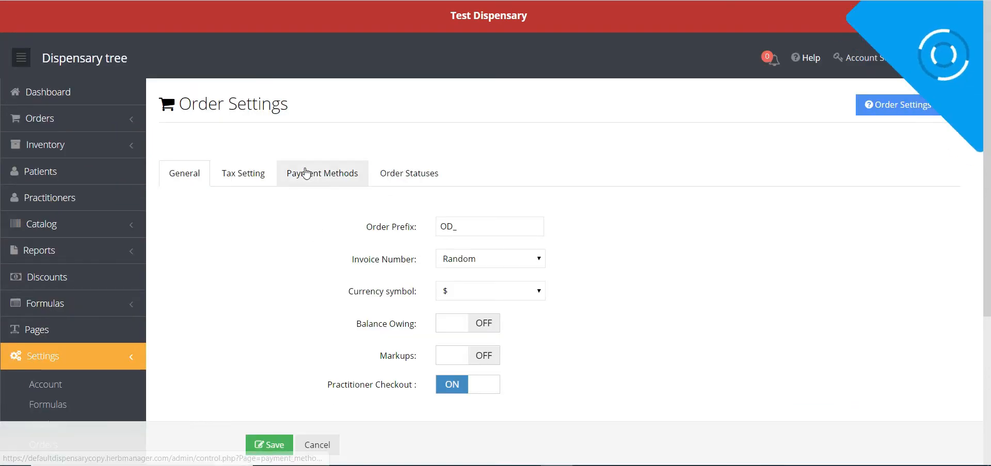
{"action": "left_click", "coordinate": [306, 173]}
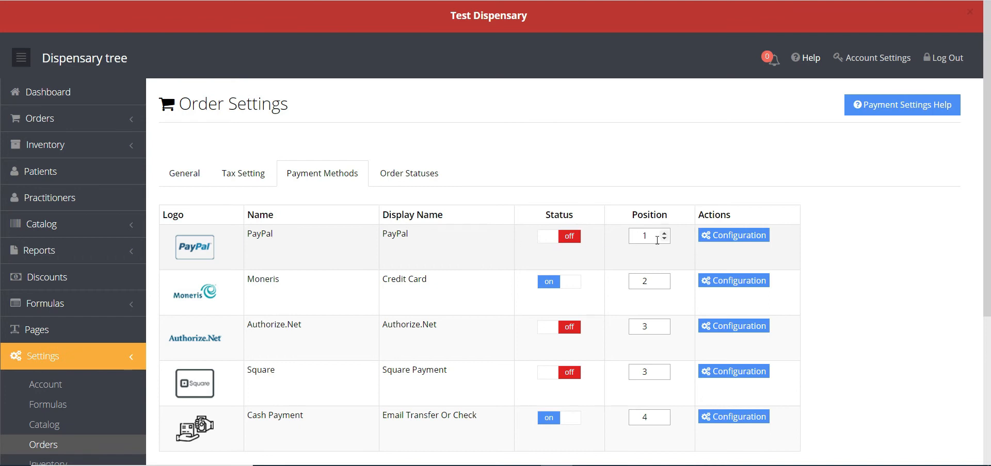
Open the PayPal configuration and examine its sandbox, client credential and Active settings
{"action": "left_click", "coordinate": [728, 238]}
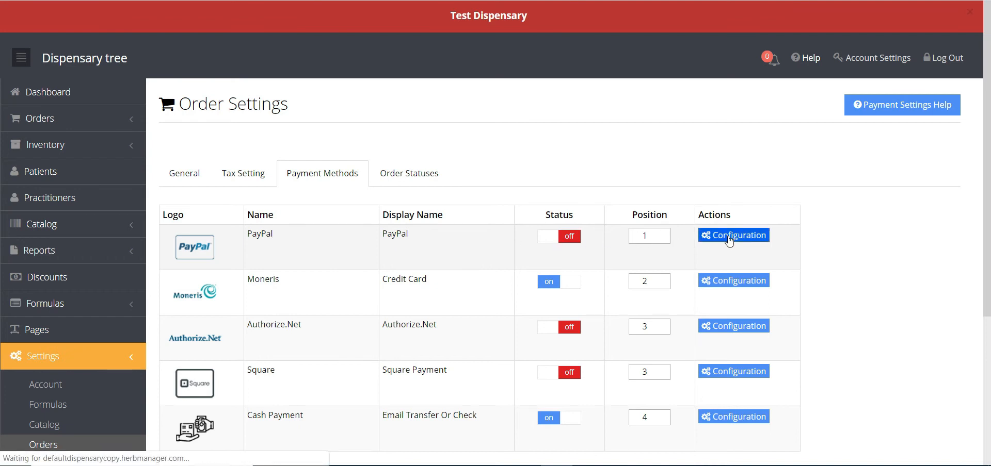
{"action": "scroll", "coordinate": [341, 258], "scroll_direction": "down", "scroll_amount": 2}
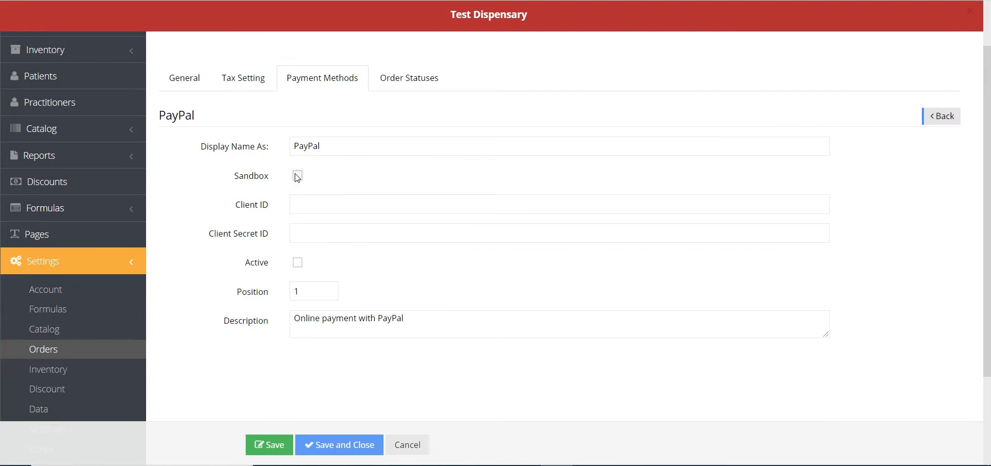
{"action": "left_click", "coordinate": [298, 264]}
Examine the general order settings, including the order prefix and the choices for invoice number and currency symbol
{"action": "left_click", "coordinate": [189, 88]}
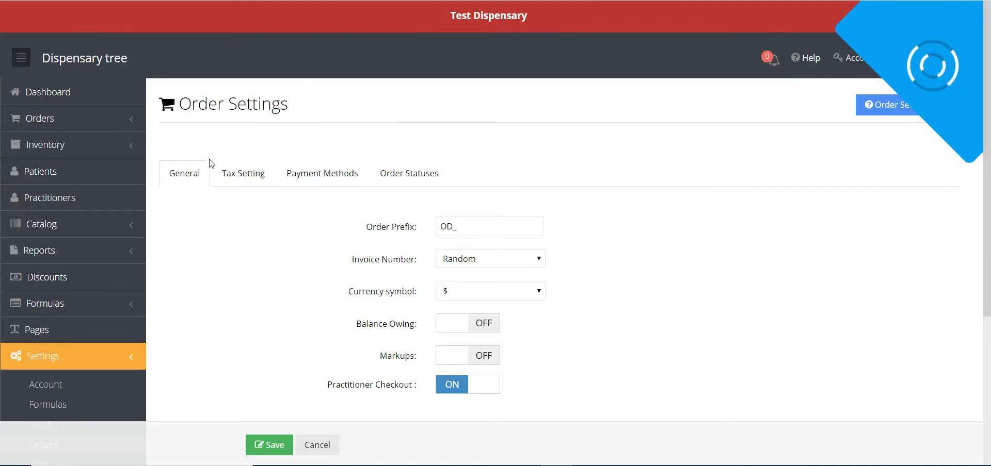
{"action": "left_click_drag", "start_coordinate": [456, 227], "coordinate": [429, 235]}
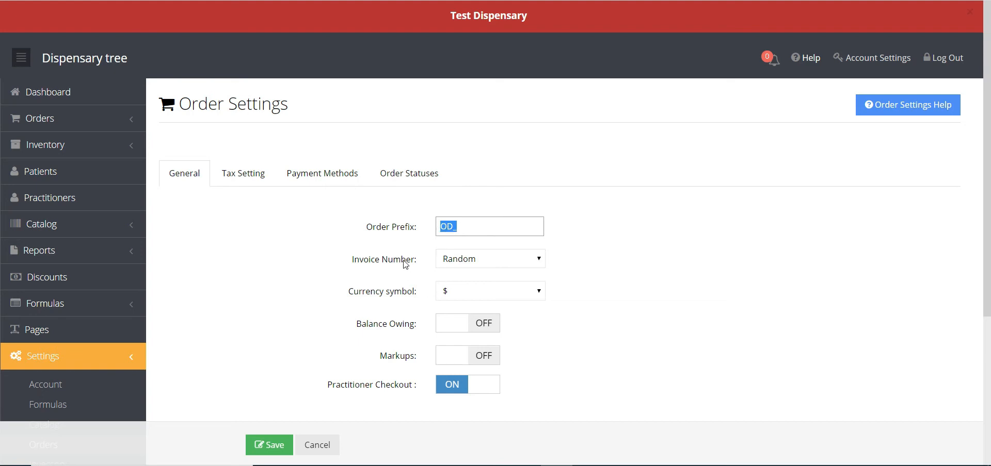
{"action": "left_click", "coordinate": [439, 263]}
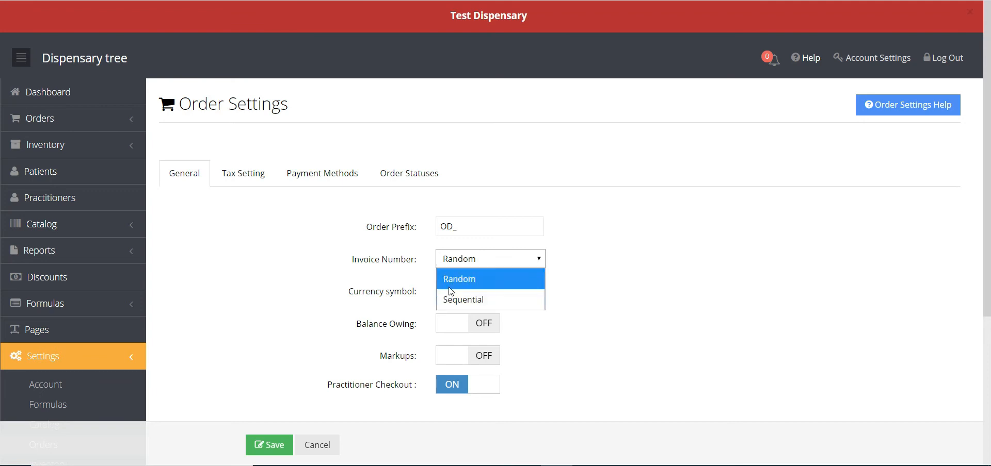
{"action": "left_click", "coordinate": [332, 275]}
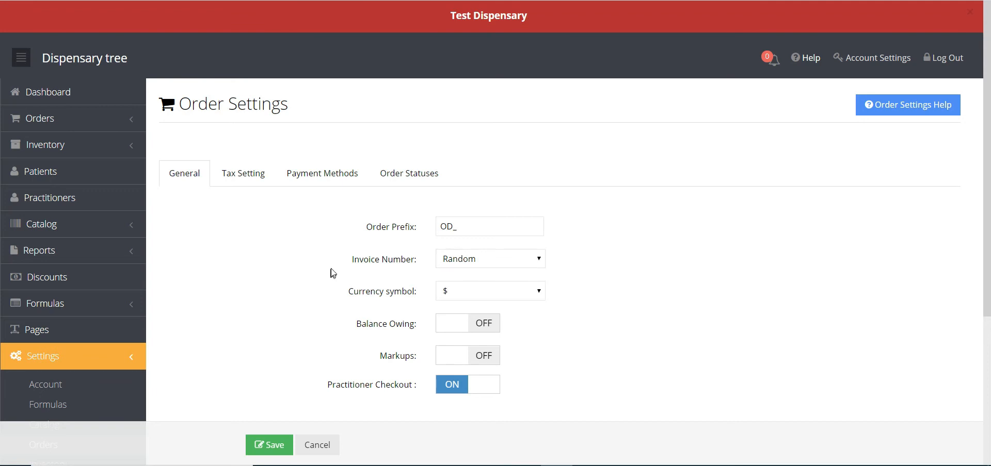
{"action": "left_click", "coordinate": [464, 298]}
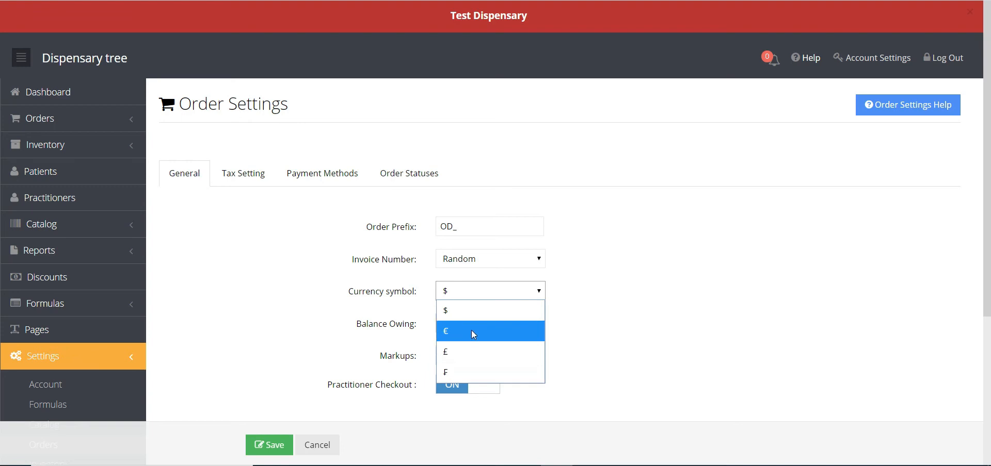
{"action": "left_click", "coordinate": [612, 307]}
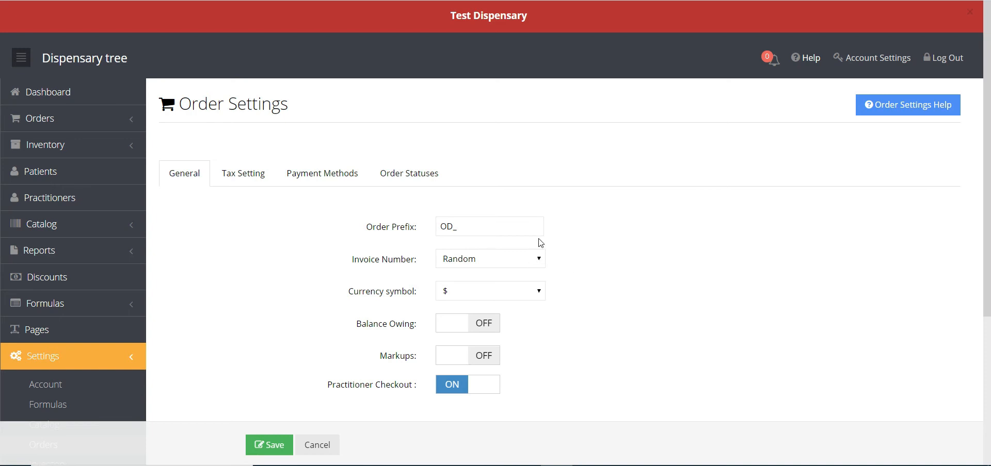
Open the Authorize.Net payment method configuration and select its pre-authorize amount
{"action": "left_click", "coordinate": [290, 180]}
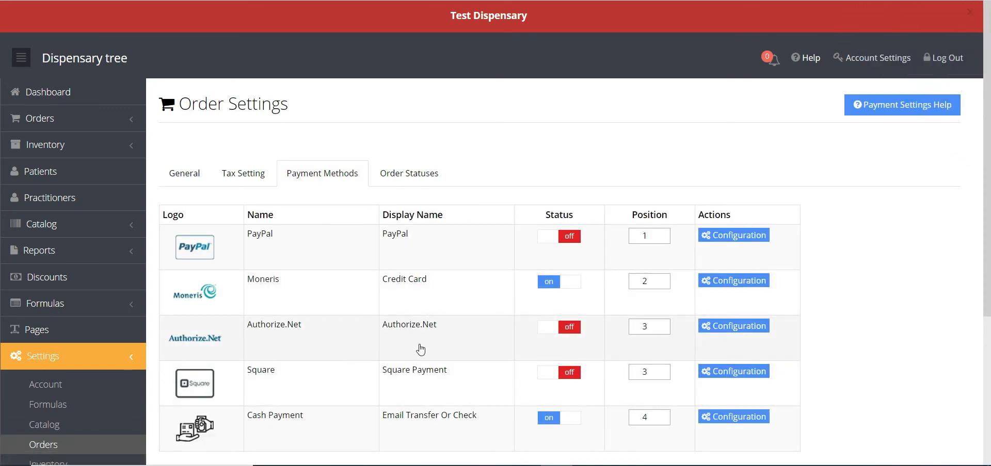
{"action": "left_click", "coordinate": [720, 328]}
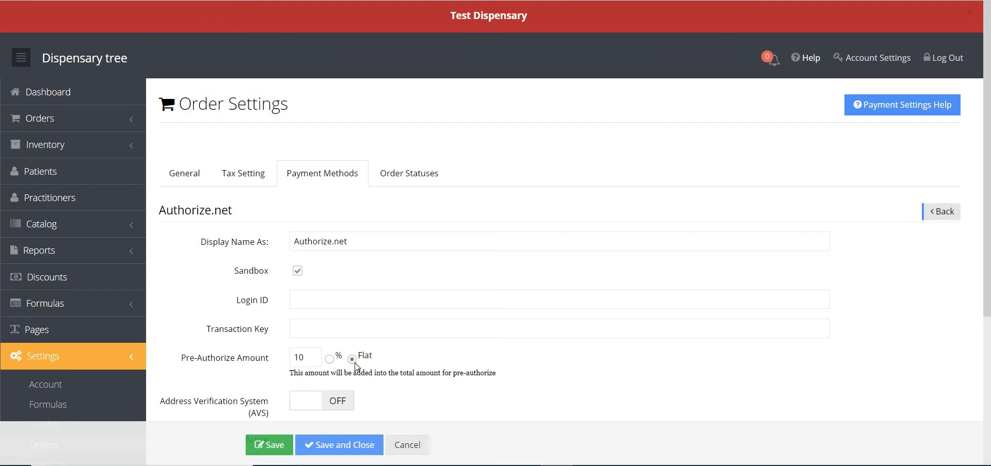
{"action": "left_click_drag", "start_coordinate": [306, 361], "coordinate": [270, 366]}
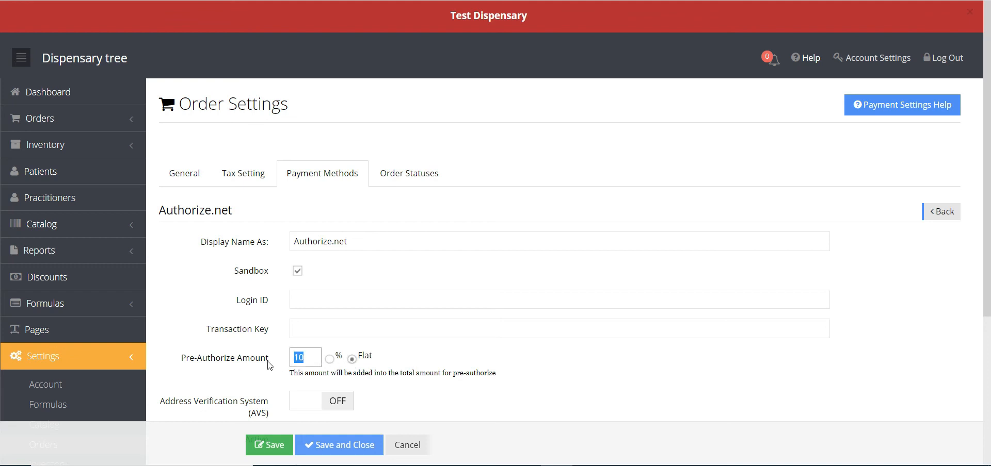